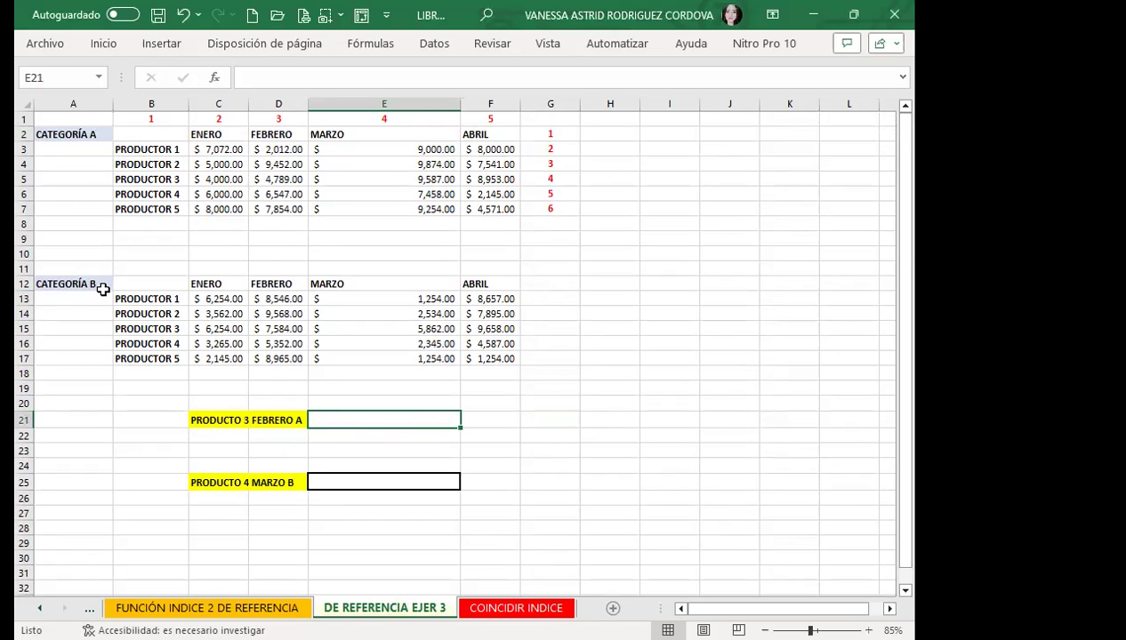
pyautogui.click(233, 195)
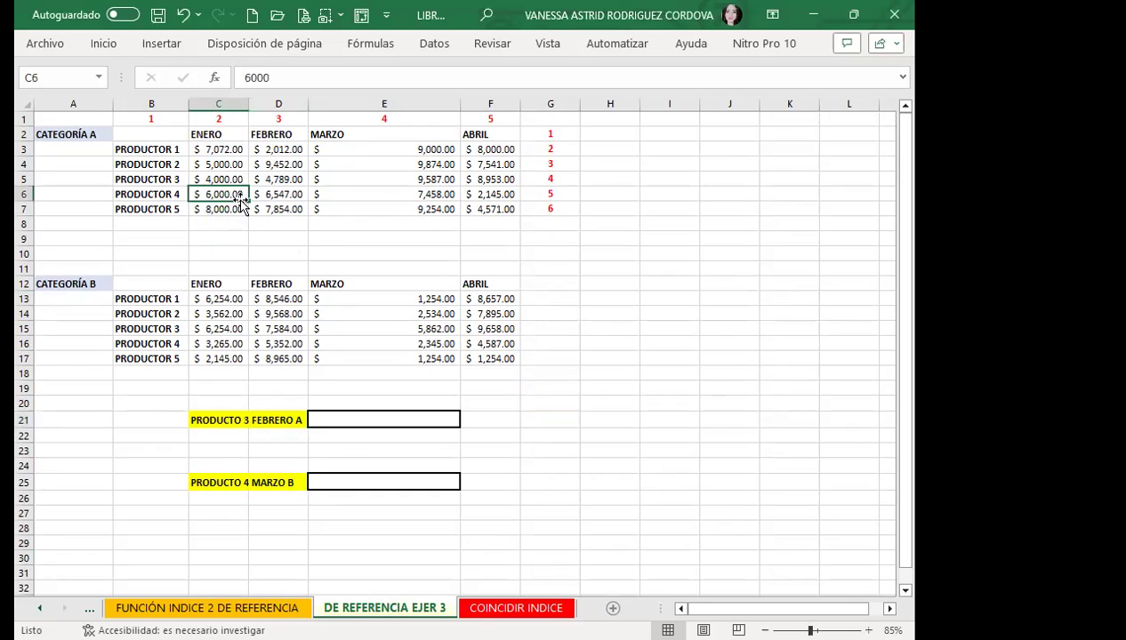
pyautogui.click(390, 222)
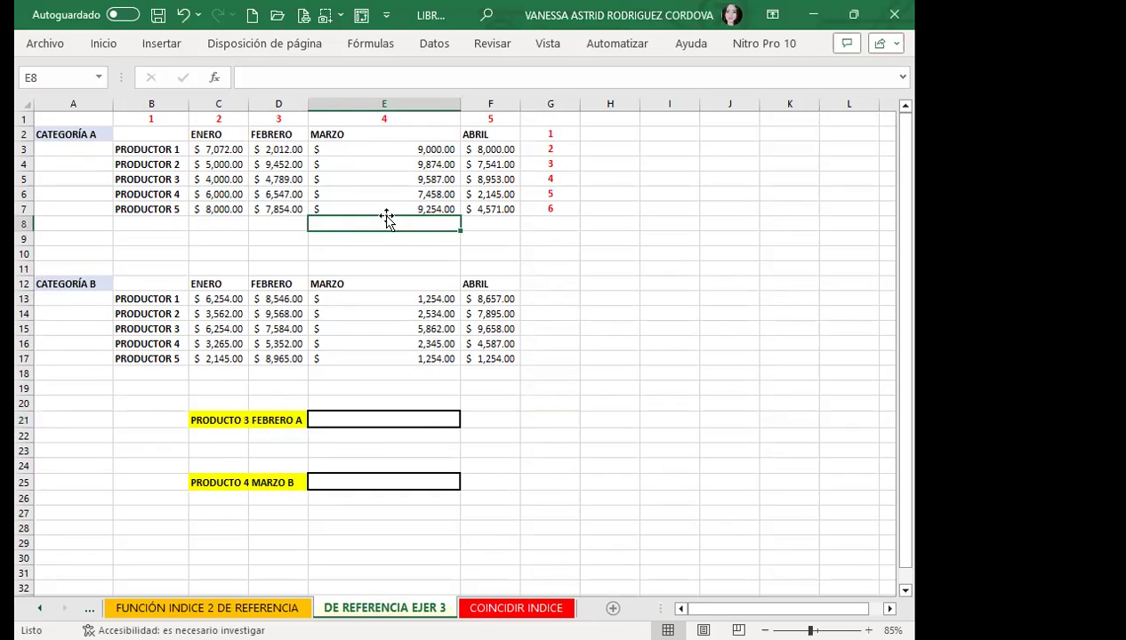
pyautogui.click(349, 210)
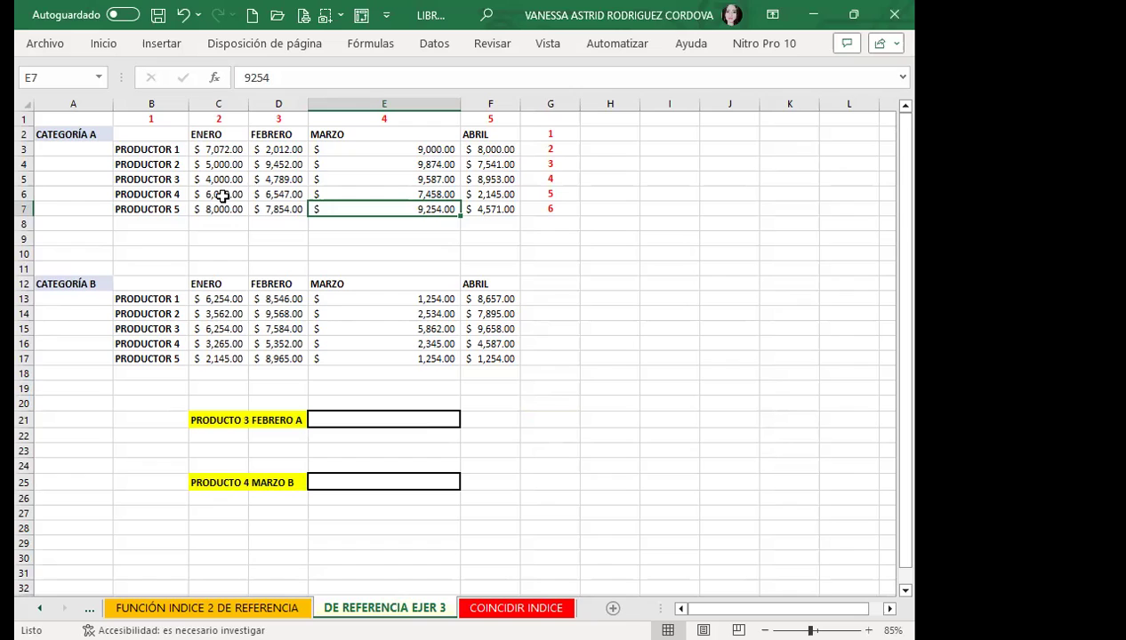
pyautogui.click(145, 133)
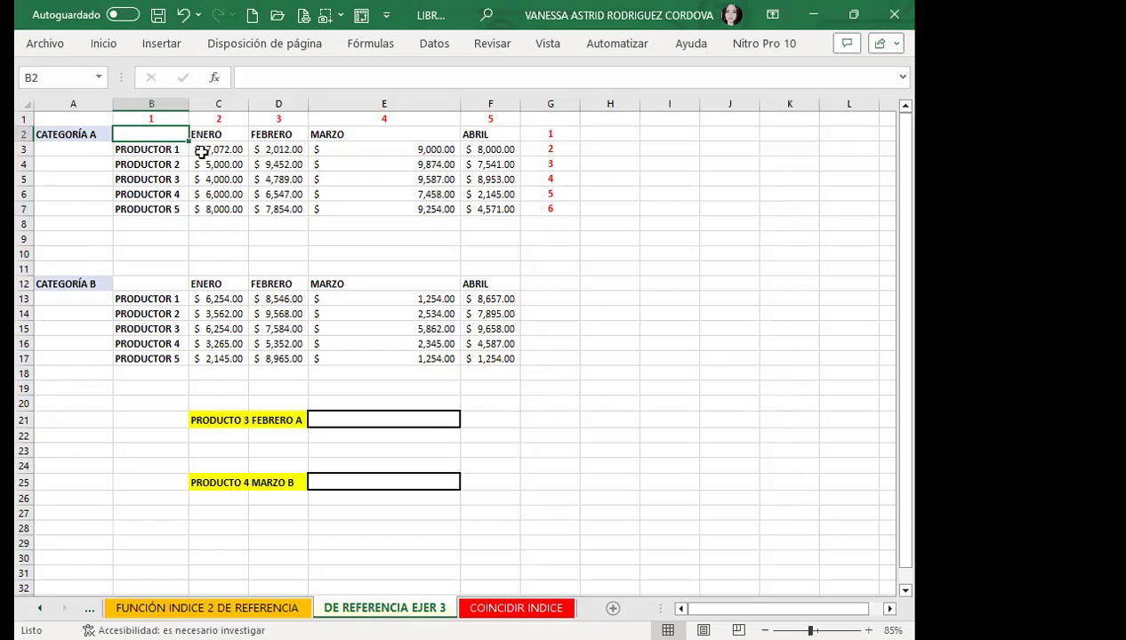
pyautogui.click(341, 423)
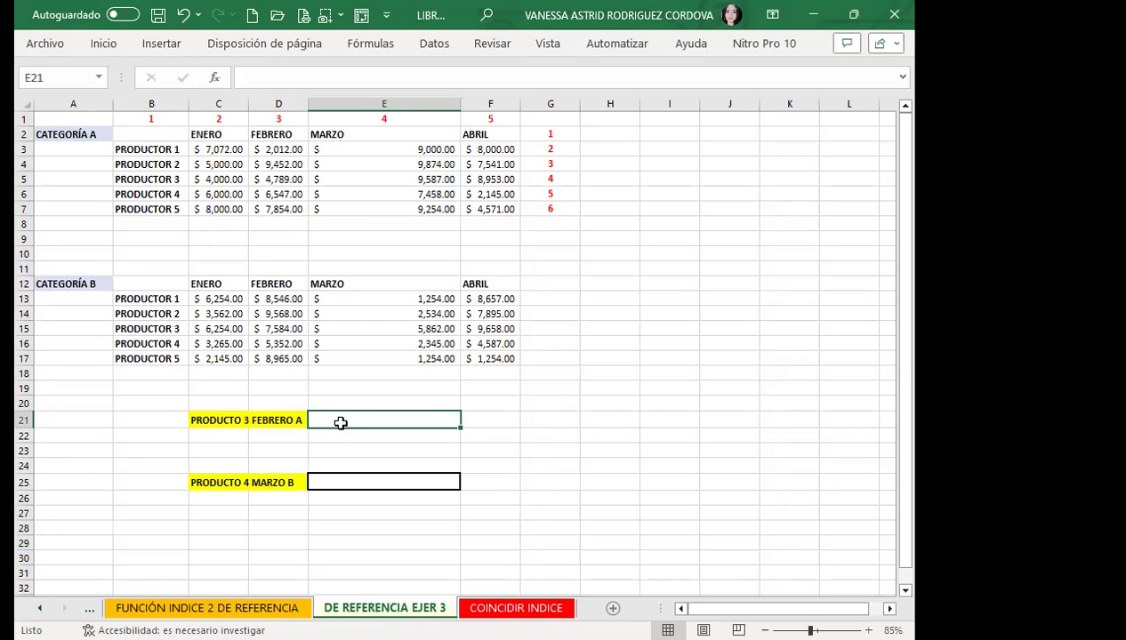
# In E21, start the formula =INDICE(( using the INDICE autocomplete suggestion.
pyautogui.write('=I')
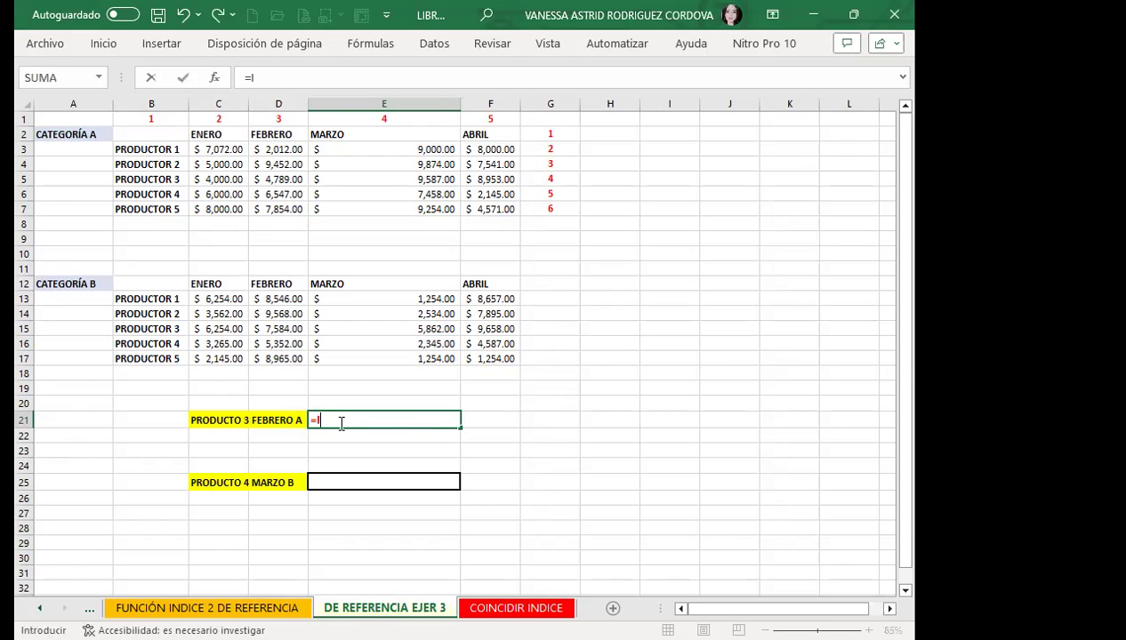
pyautogui.write('ND')
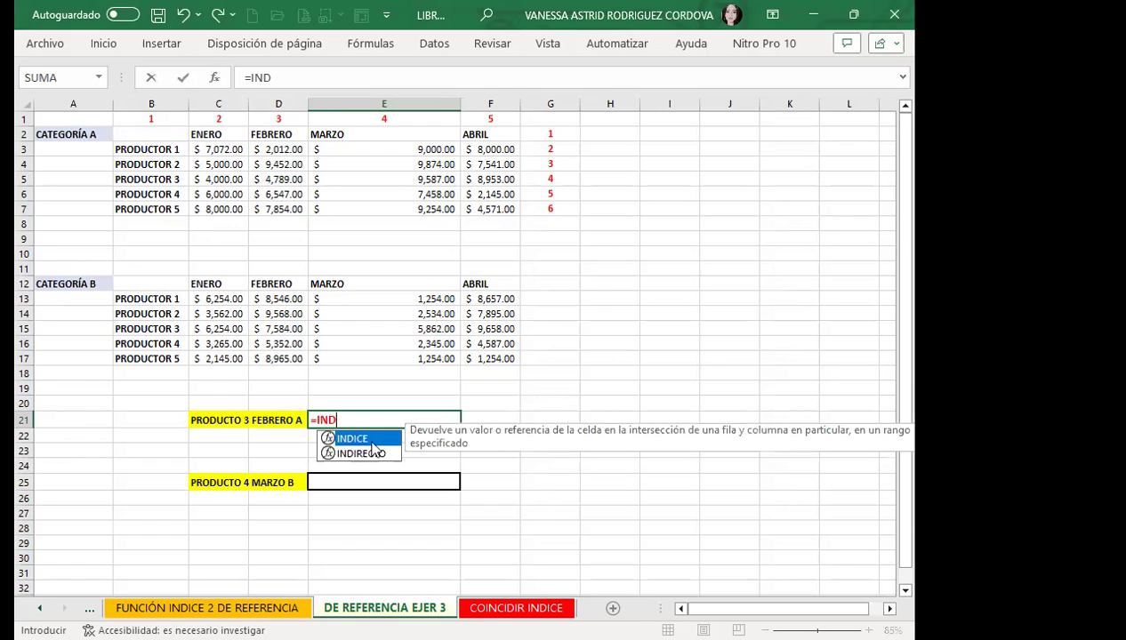
pyautogui.press('Tab')
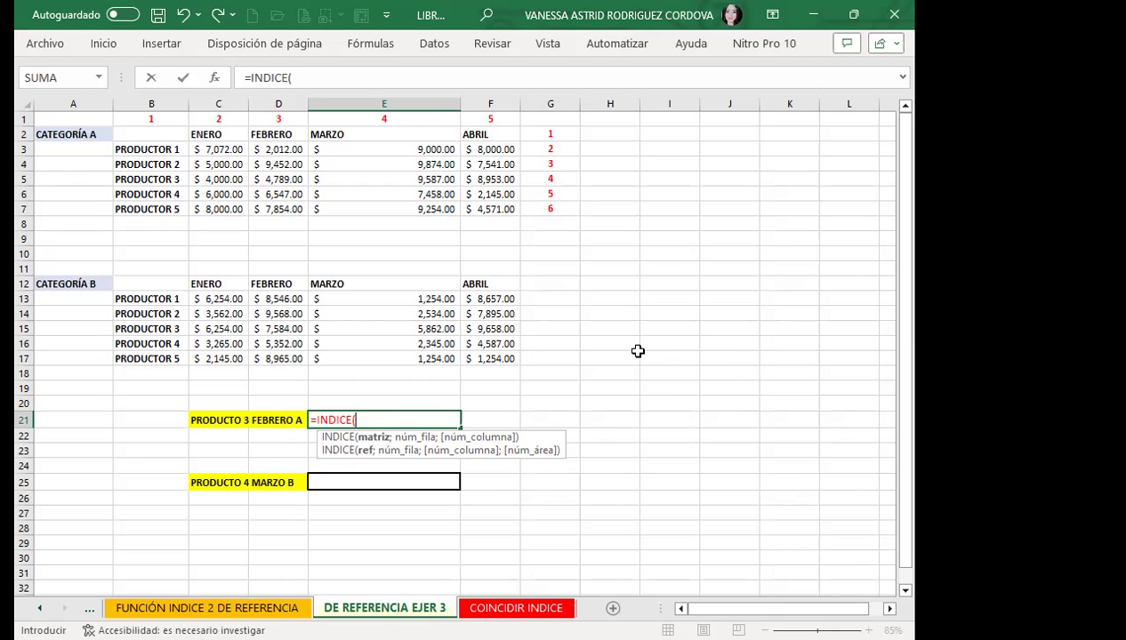
pyautogui.write('(')
# Add the Categoría A (B2:F7) and Categoría B (B12:F17) tables as the formula's reference areas.
pyautogui.click(133, 134)
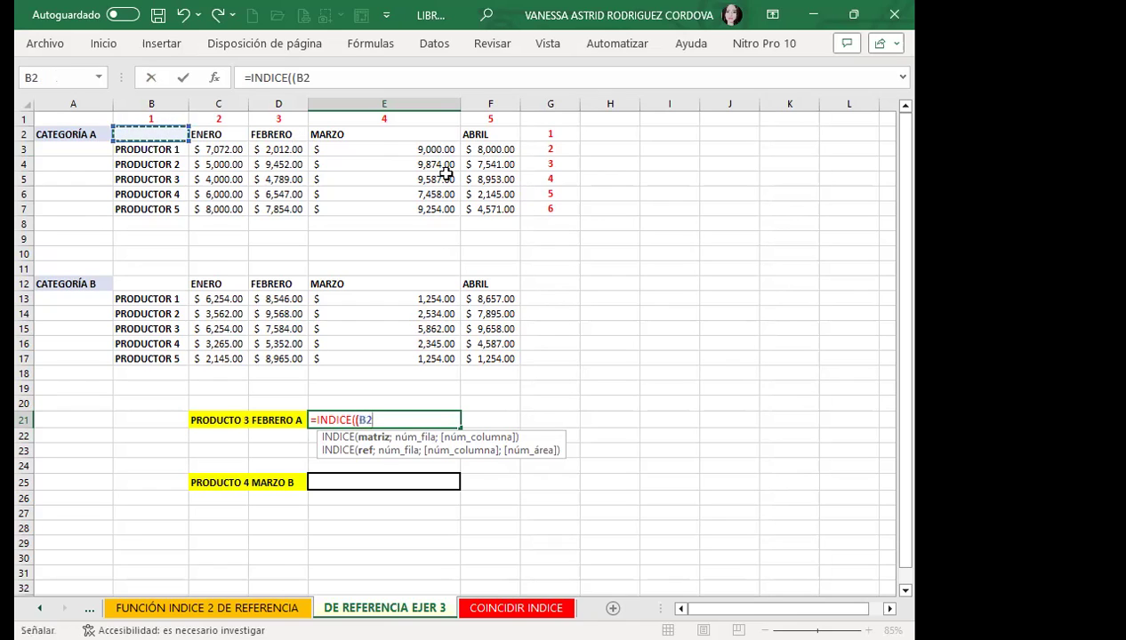
pyautogui.moveTo(465, 189); pyautogui.dragTo(476, 209)
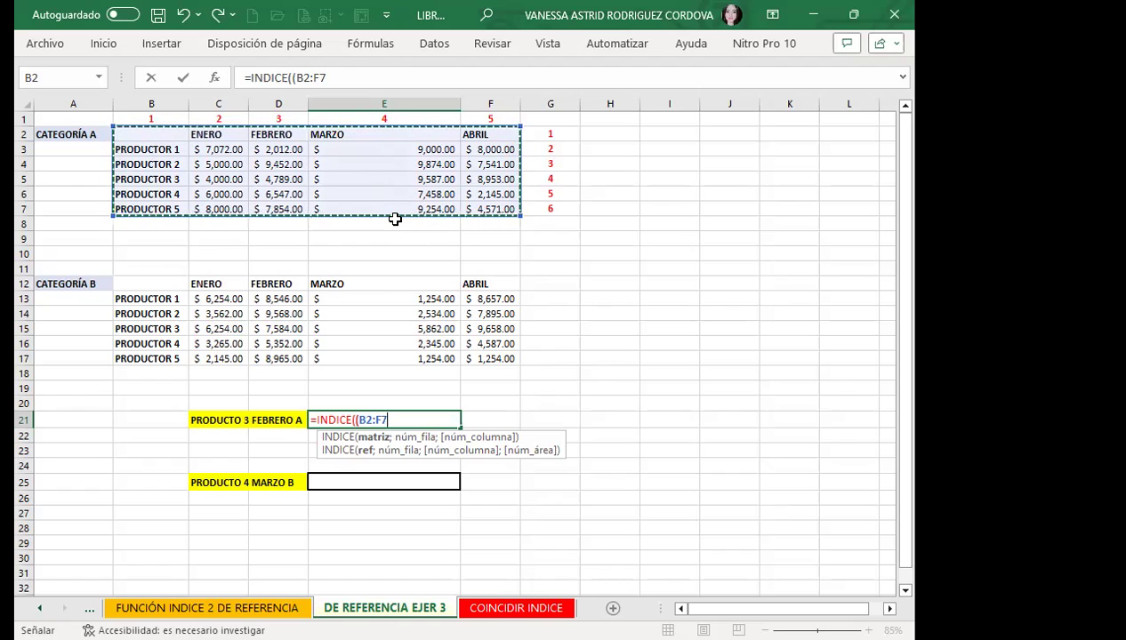
pyautogui.write(';')
pyautogui.click(180, 284)
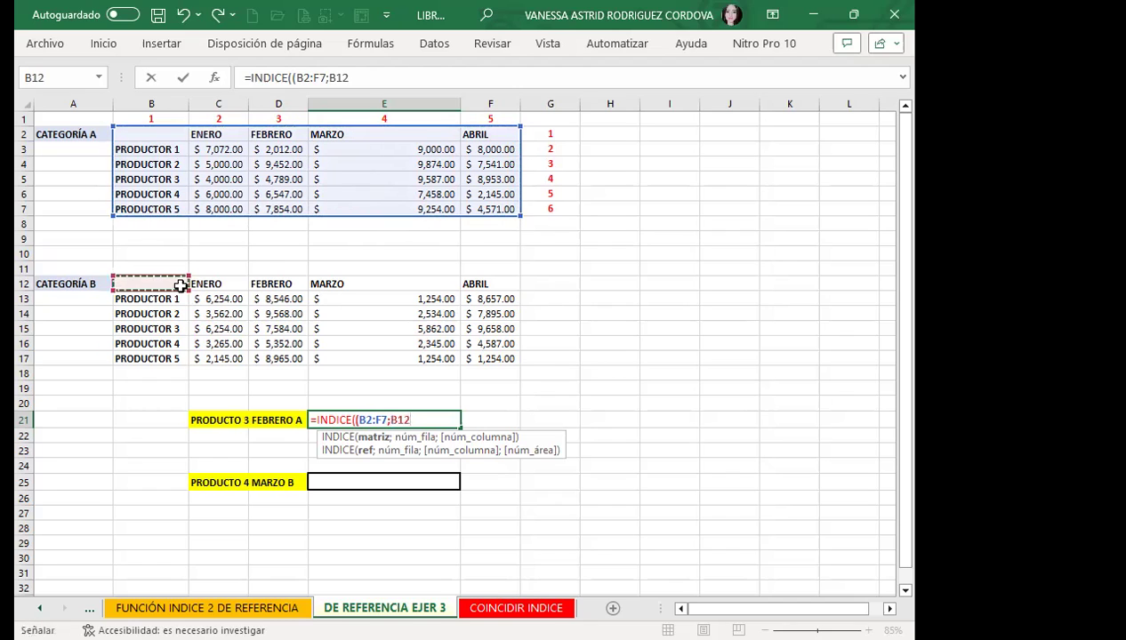
pyautogui.keyDown('shift'); pyautogui.click(469, 358); pyautogui.keyUp('shift')
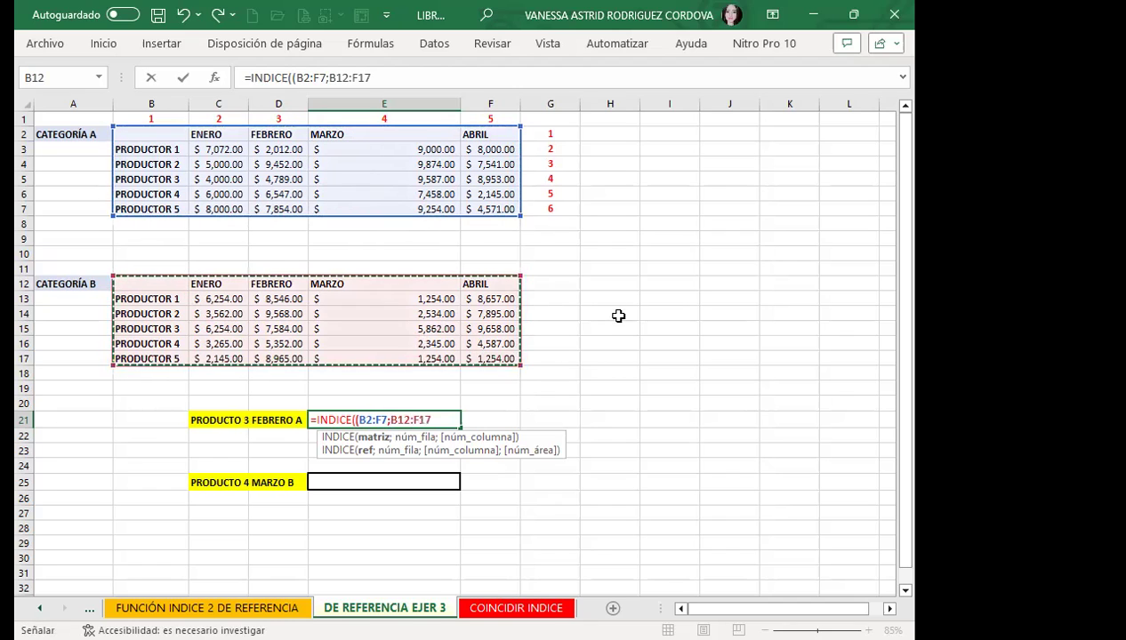
pyautogui.write(');')
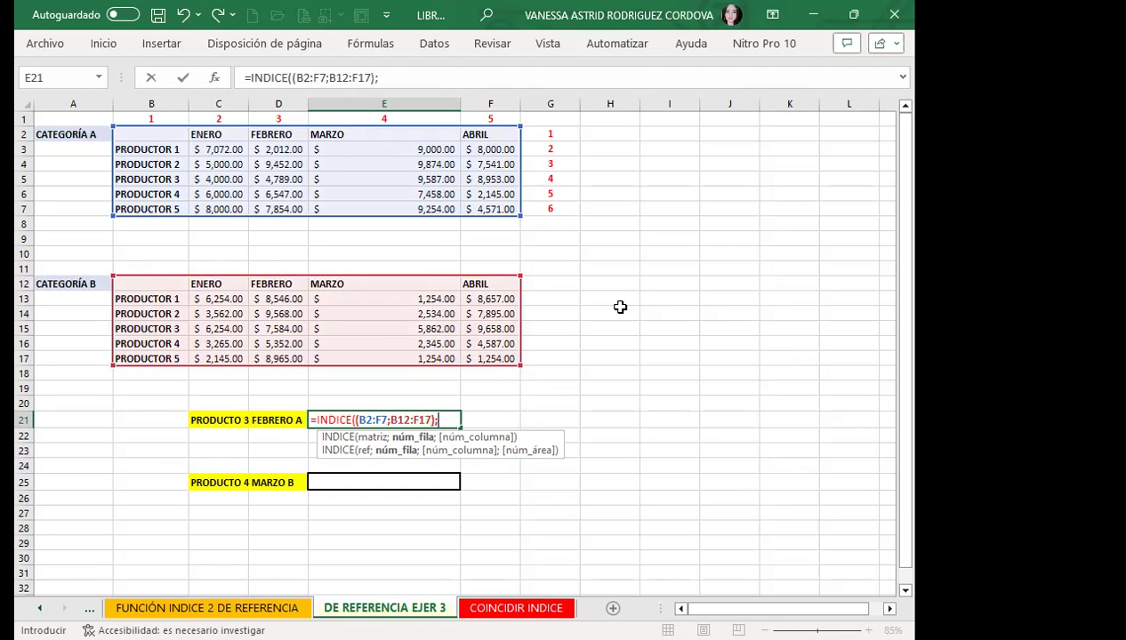
# Finish the formula with row 4, column 3, area 1, returning $4,789.00.
pyautogui.write('4;')
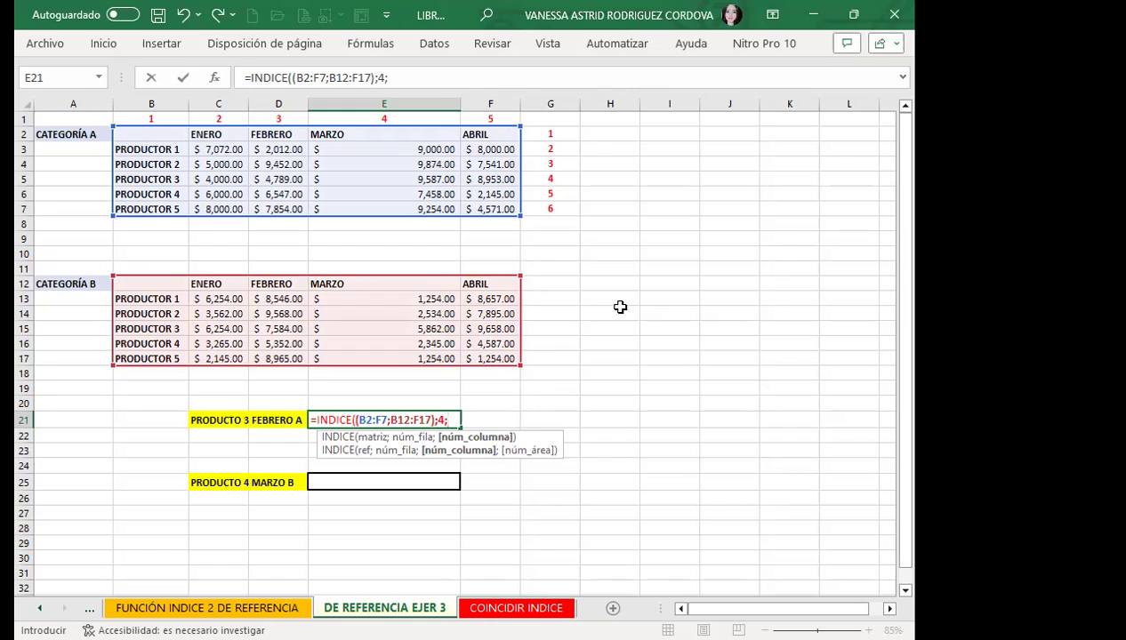
pyautogui.write('3')
pyautogui.write(':')
pyautogui.press('BackSpace')
pyautogui.write(';')
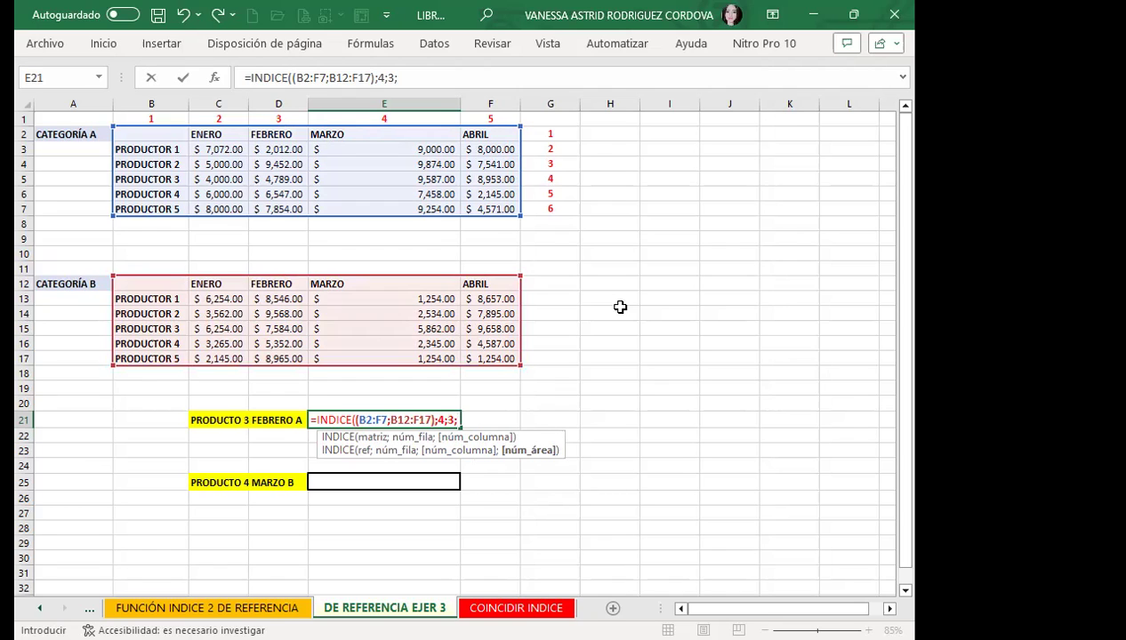
pyautogui.write('1)')
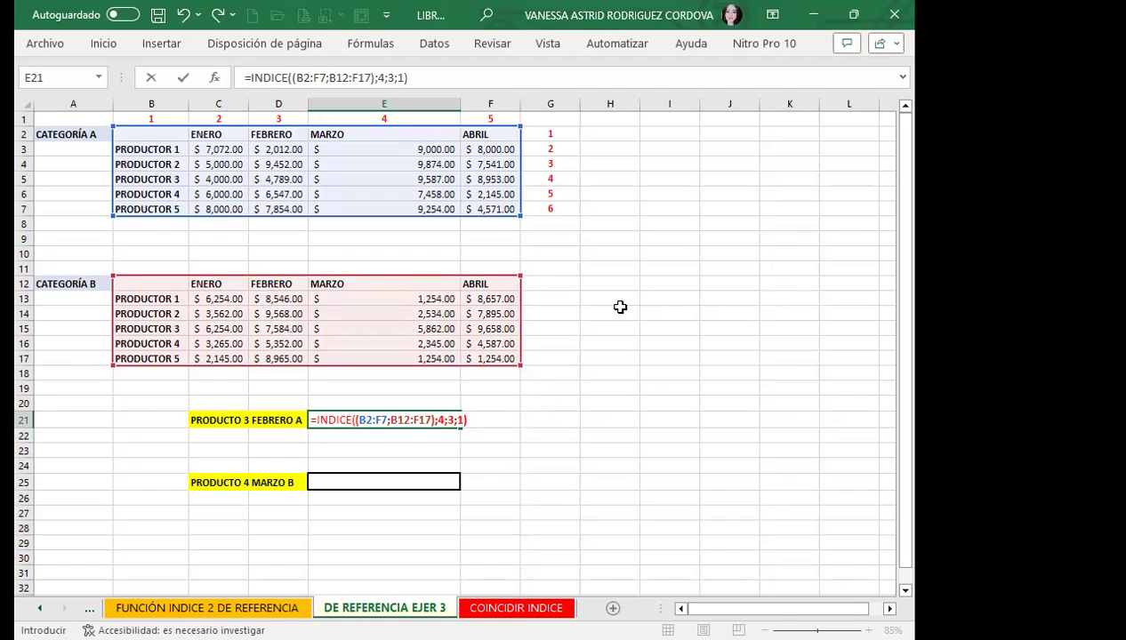
pyautogui.press('Return')
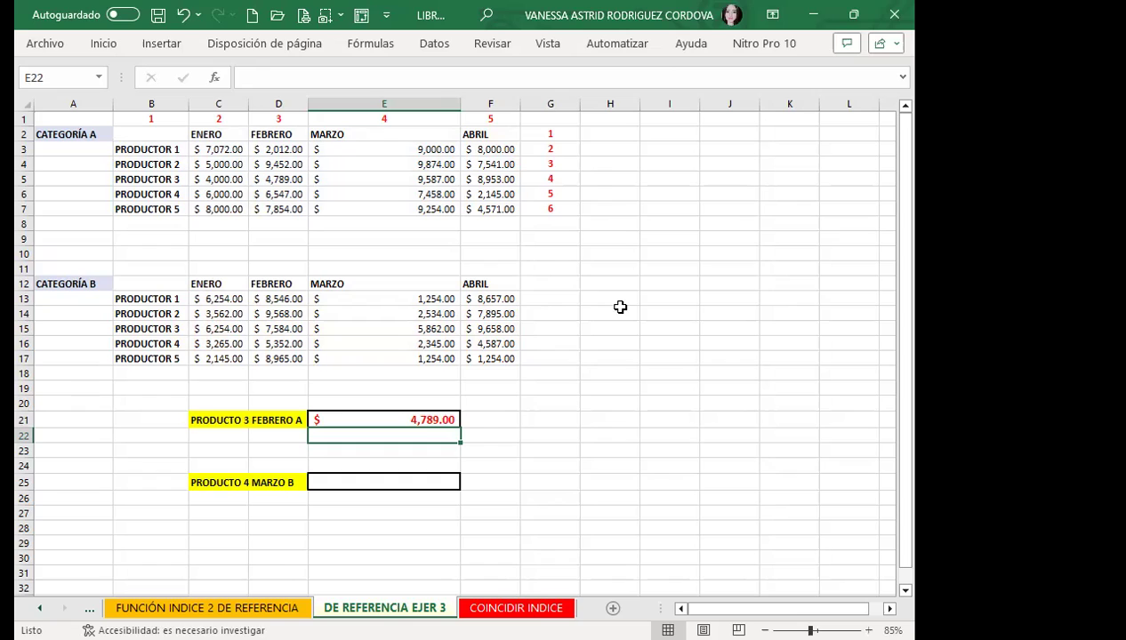
# In E25, begin an =INDICE(( formula for PRODUCTO 4 MARZO B.
pyautogui.click(377, 482)
pyautogui.write('=')
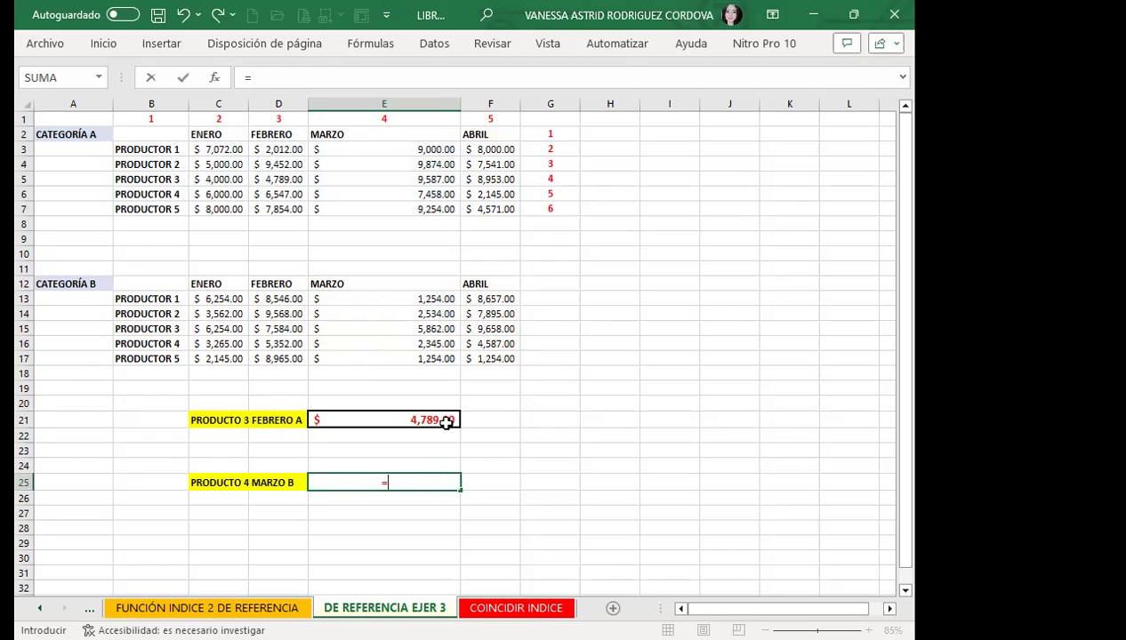
pyautogui.write('IND')
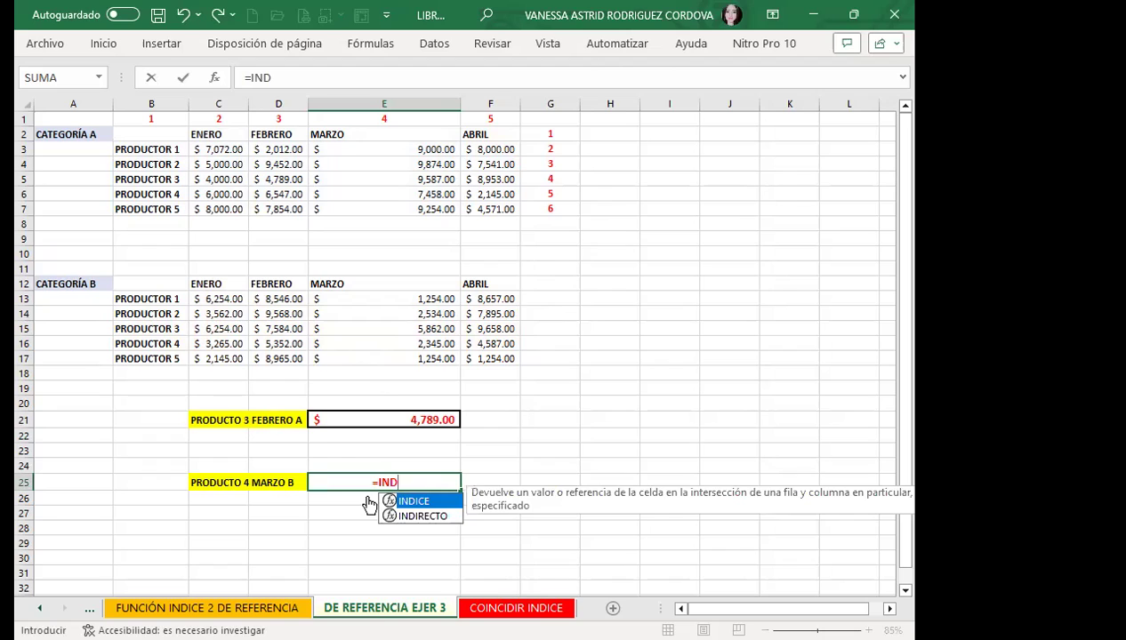
pyautogui.press('Tab')
pyautogui.write('(')
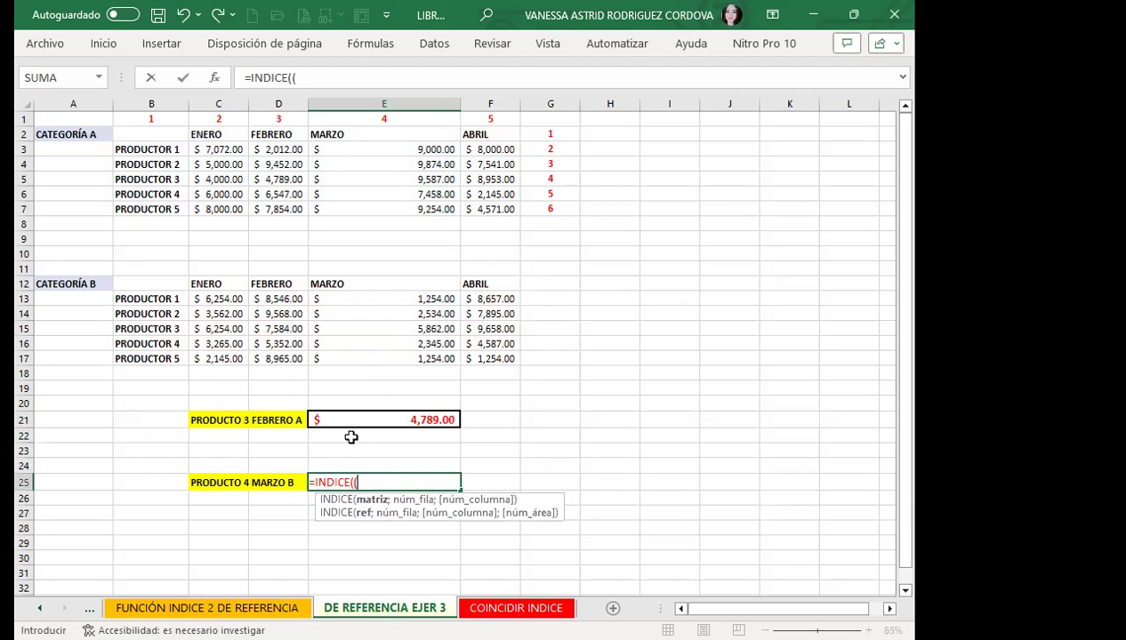
# Reference B2:F7 and B12:F17 with row 5, column 4, area 2, returning $2,345.00.
pyautogui.click(165, 137)
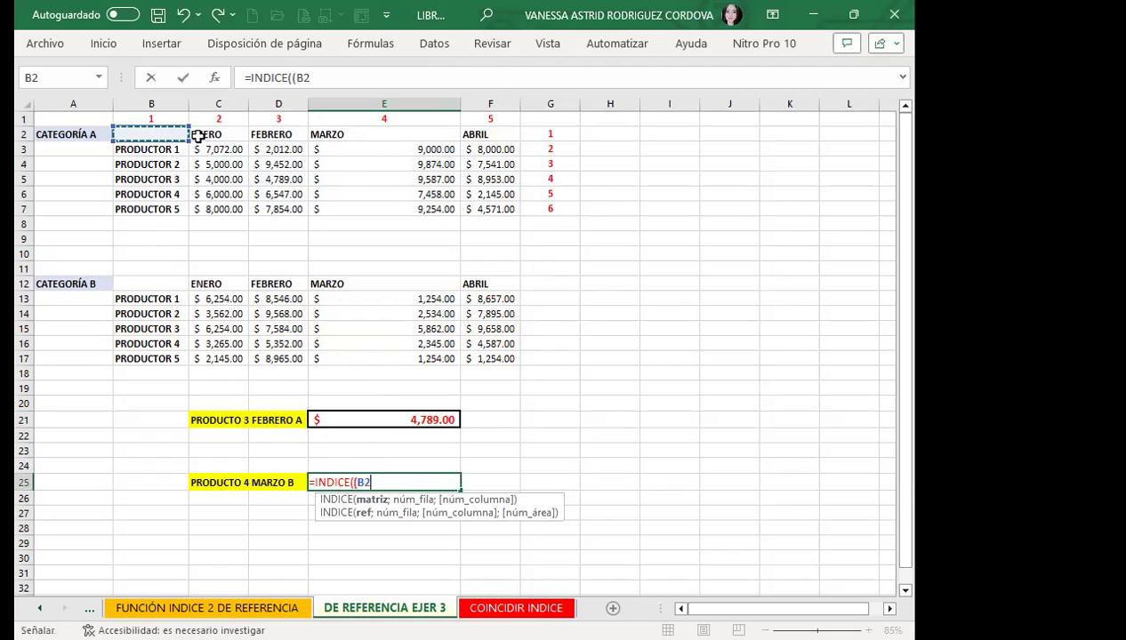
pyautogui.moveTo(472, 214); pyautogui.dragTo(472, 214)
pyautogui.write(';')
pyautogui.moveTo(159, 284); pyautogui.dragTo(470, 344)
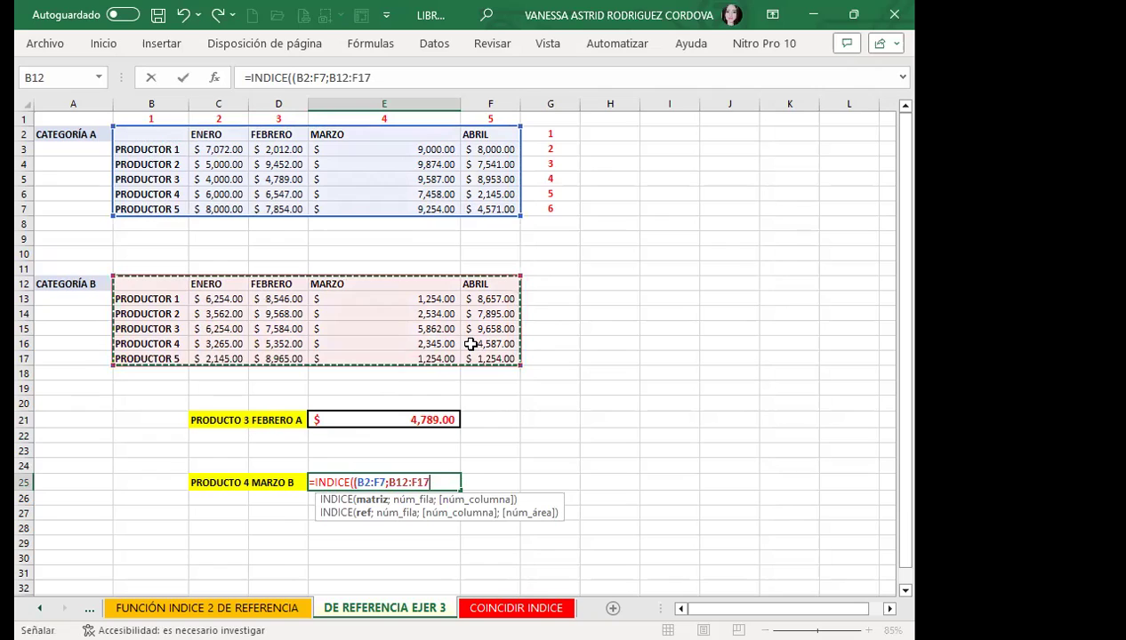
pyautogui.write(');')
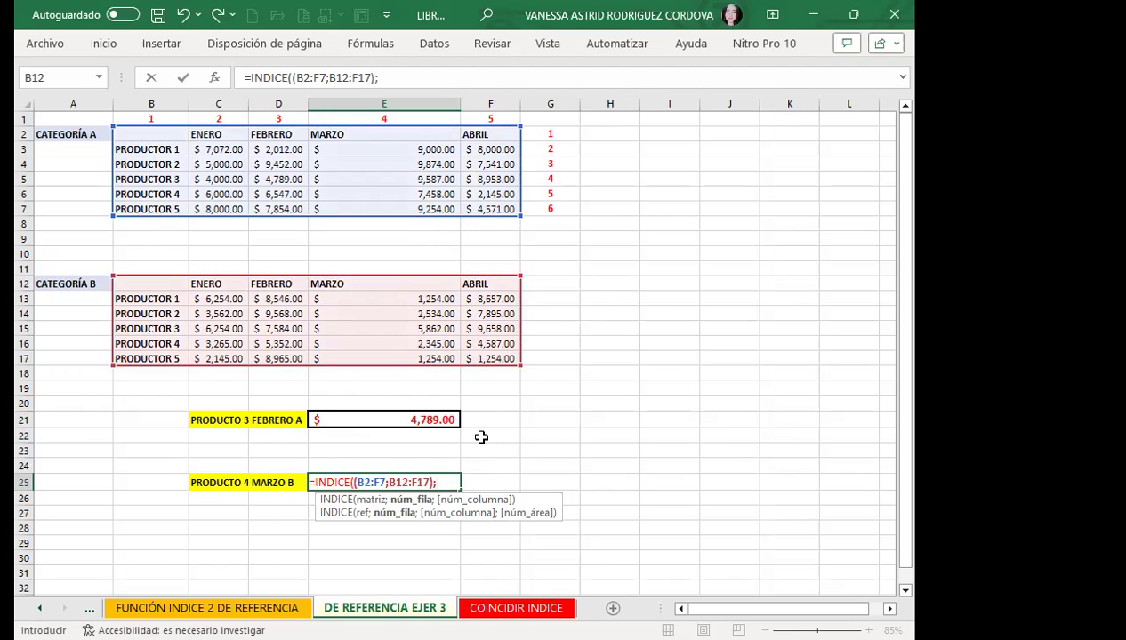
pyautogui.write('5;4')
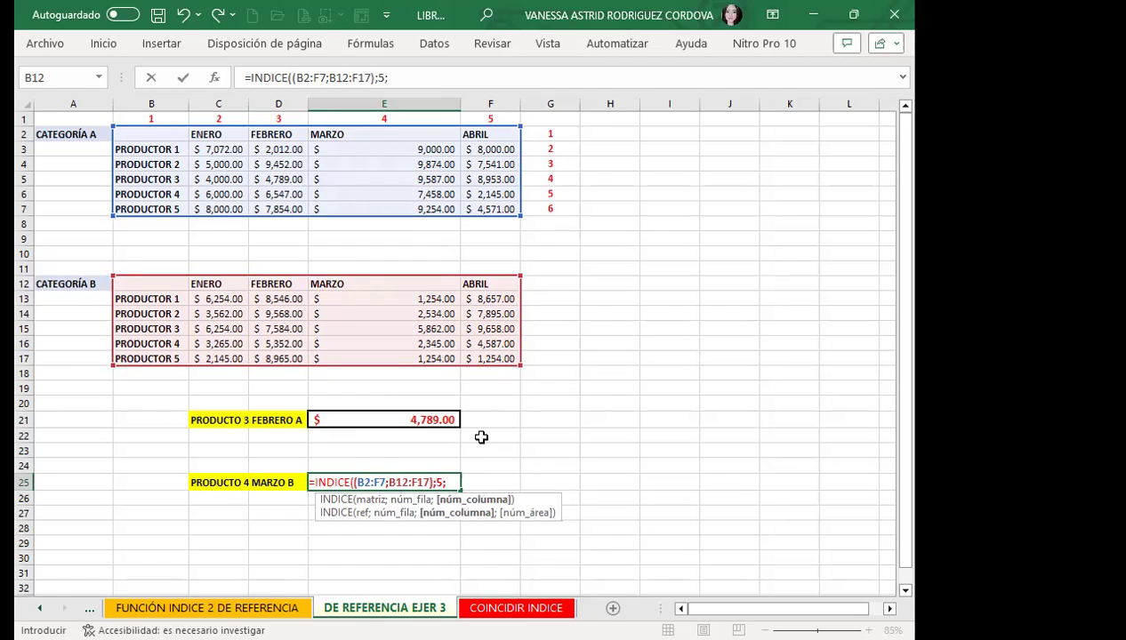
pyautogui.write(';')
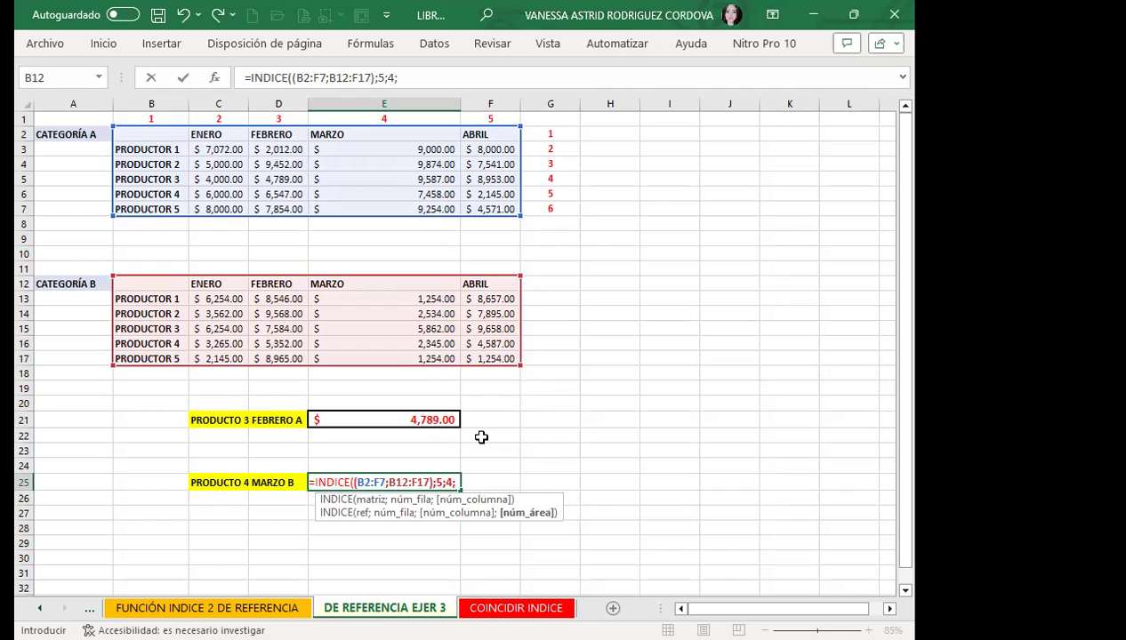
pyautogui.write('2')
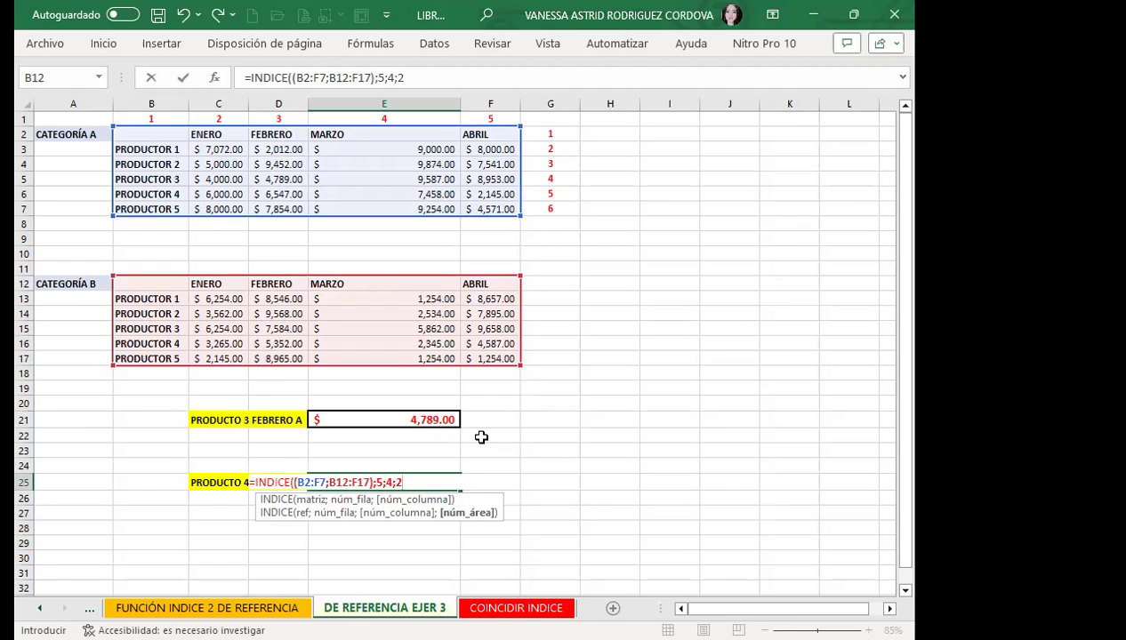
pyautogui.write(')')
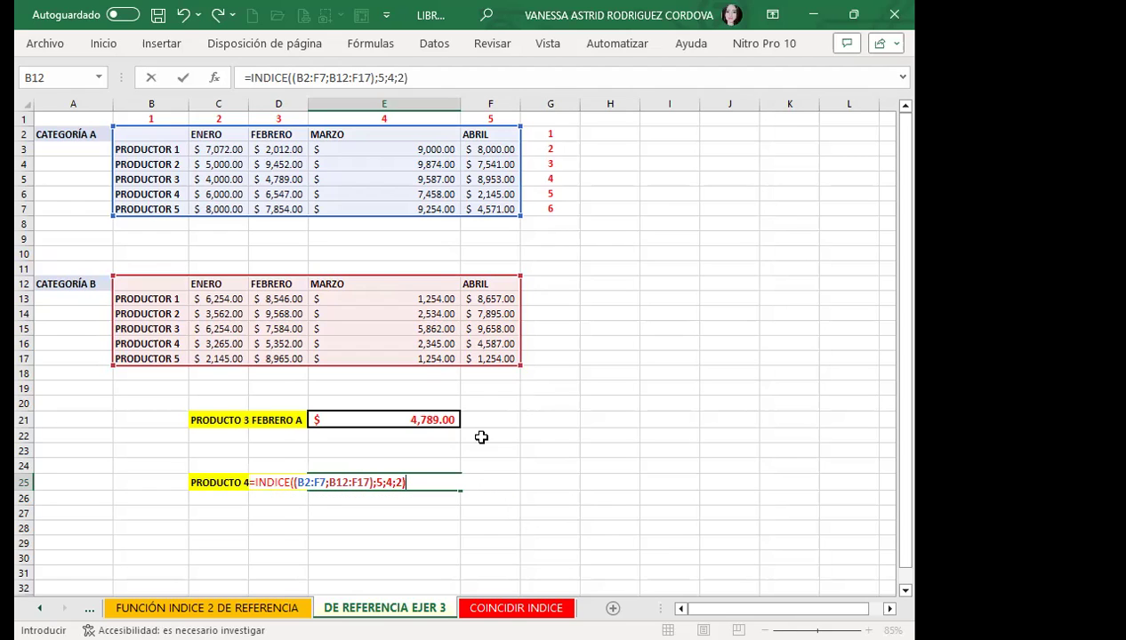
pyautogui.press('Return')
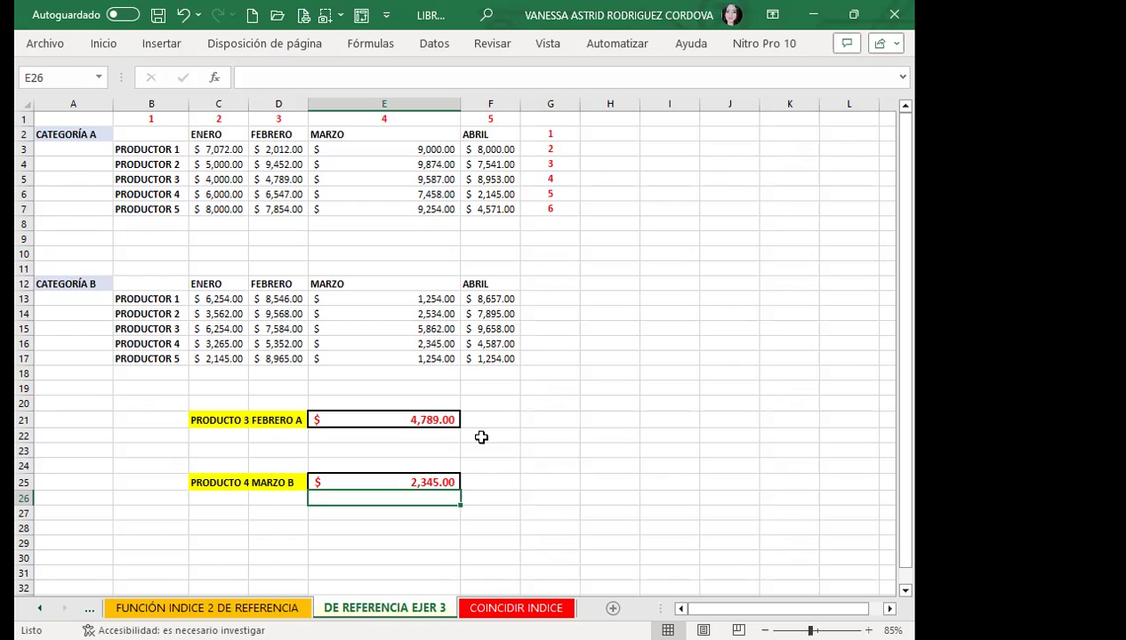
# Show E25's formula, then move to the Firefox Foro de discusión clase #9 page.
pyautogui.press('Up')
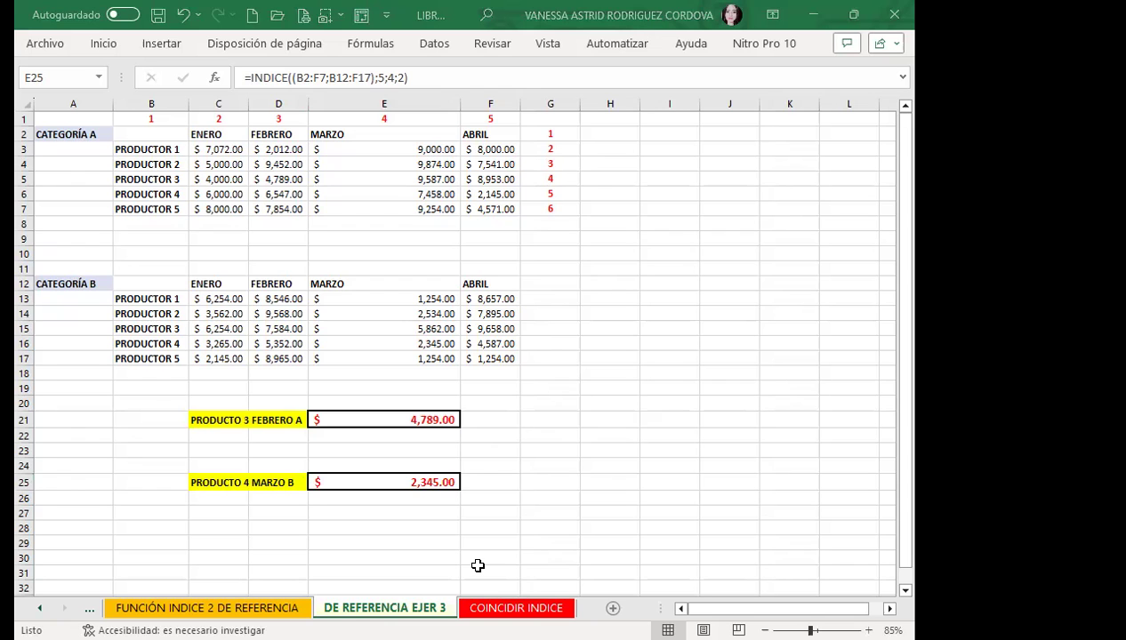
pyautogui.hotkey('alt', 'Tab')
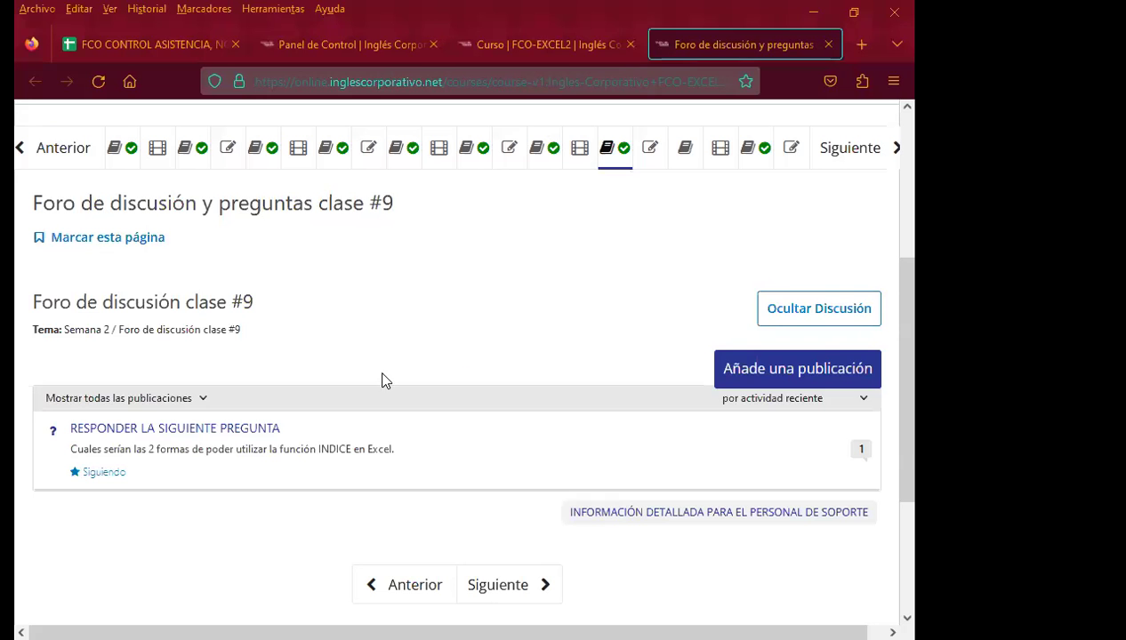
pyautogui.scroll(-2, 369, 490)
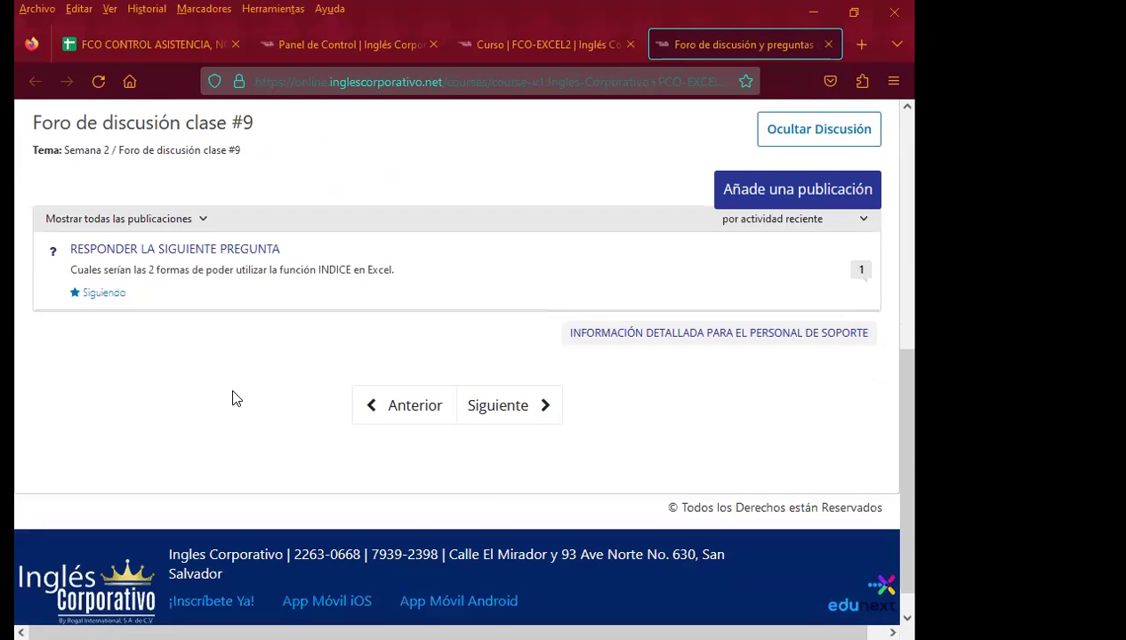
pyautogui.scroll(1, 235, 427)
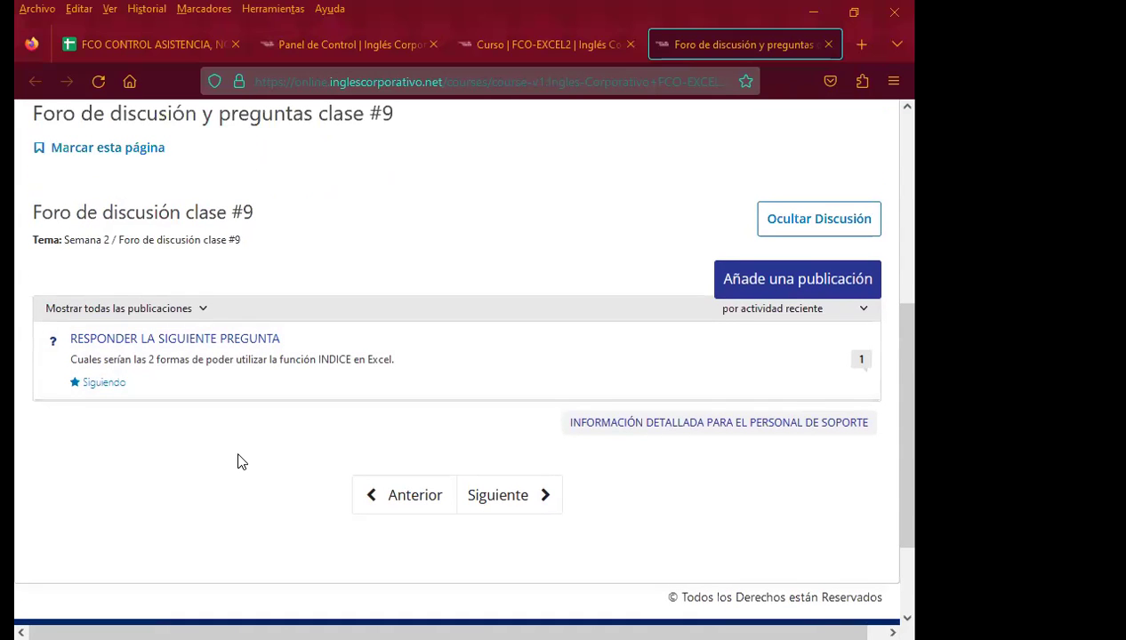